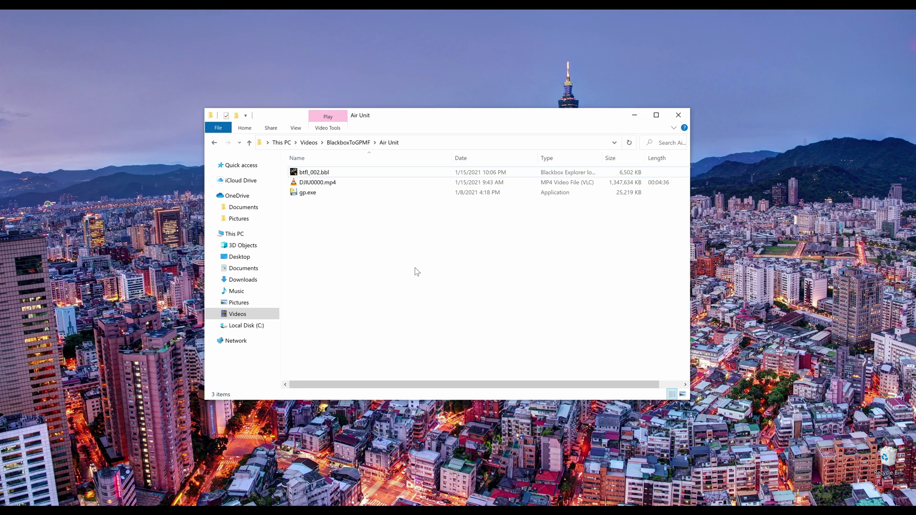
Launch DaVinci Resolve and set the project timeline to 1920x1440 at 60 fps
click(173, 8)
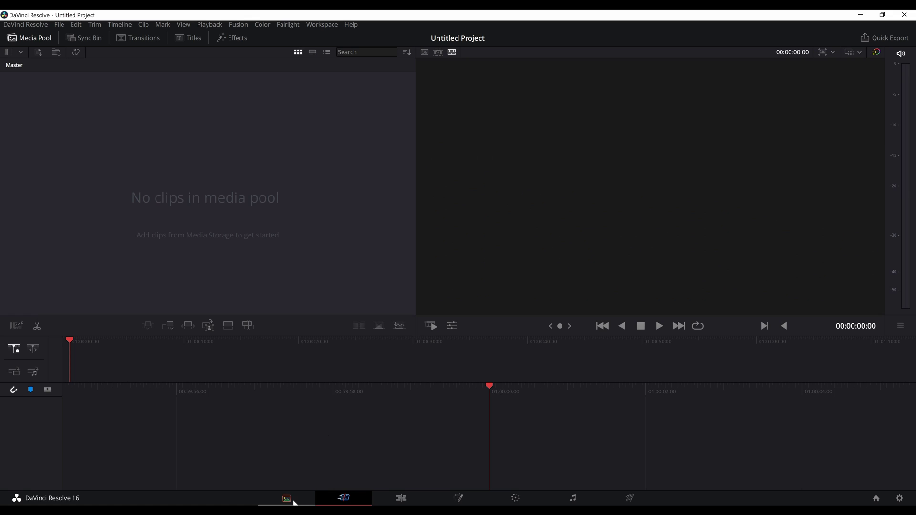
click(287, 498)
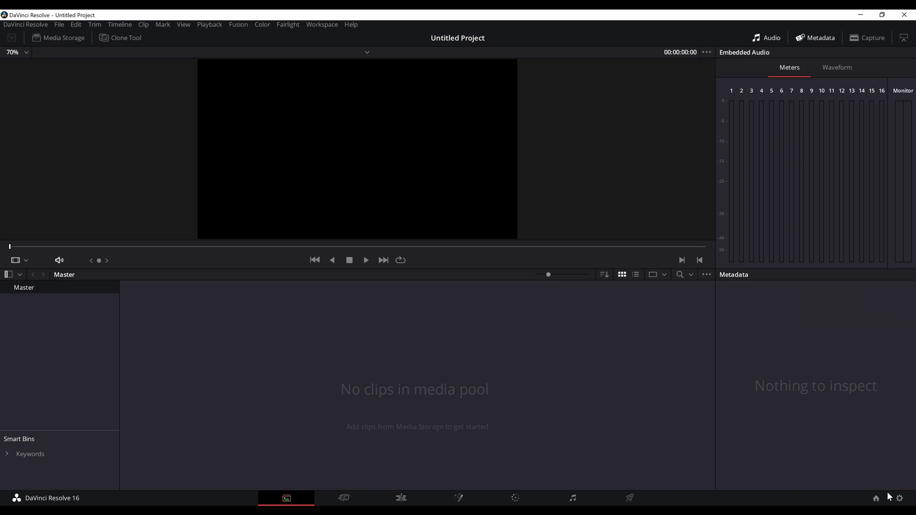
click(901, 499)
click(474, 111)
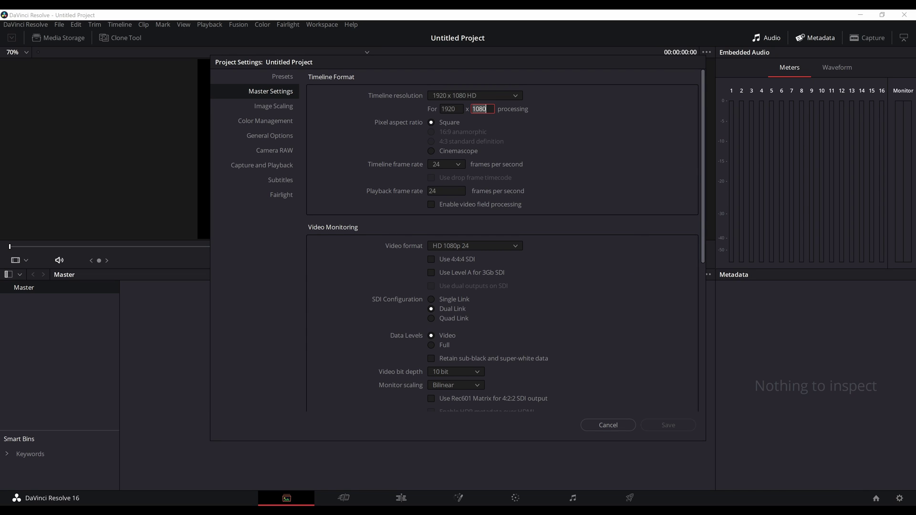
text(1440)
click(457, 166)
click(441, 253)
click(435, 191)
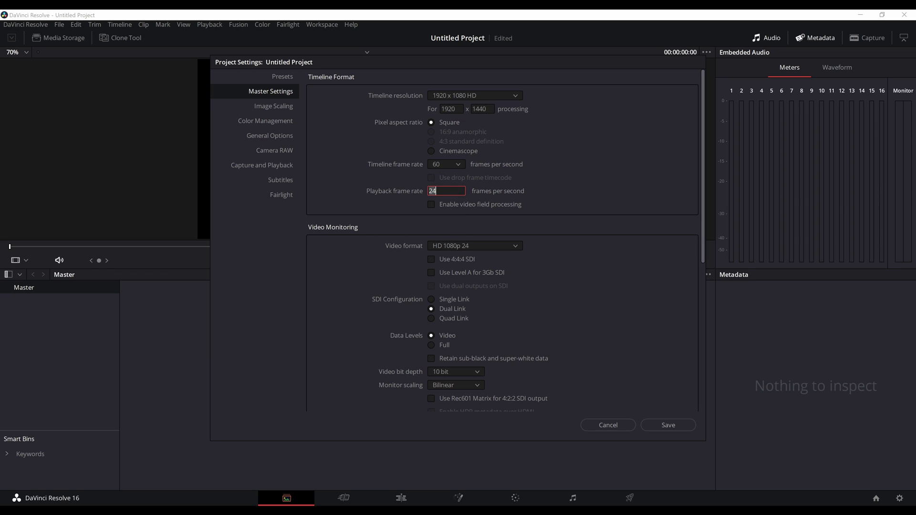
text(60)
click(658, 425)
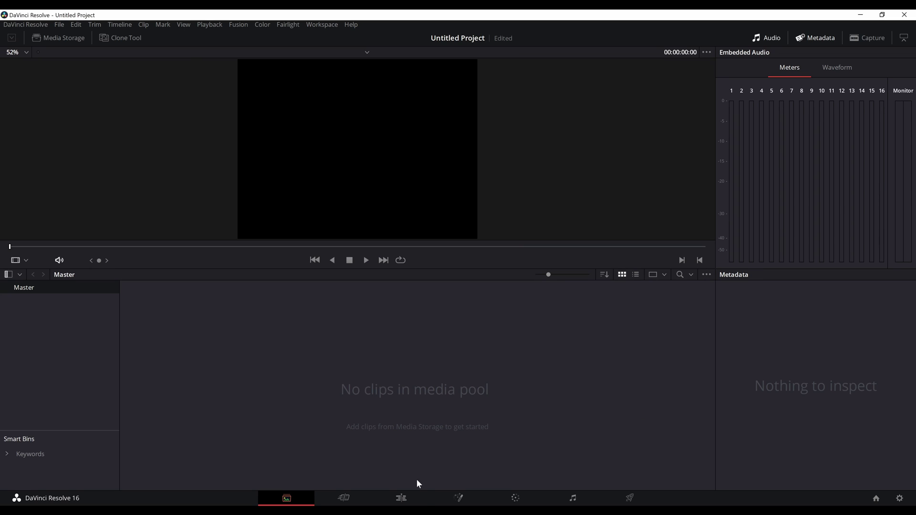
Import DJIU0000.mp4, place it on Timeline 1, and go to the Deliver page
click(401, 498)
click(46, 38)
key(ctrl+i)
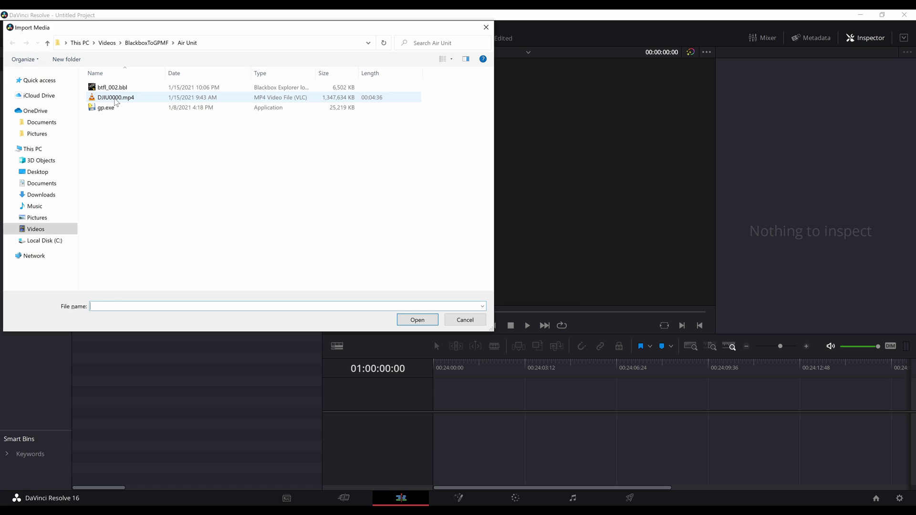
double_click(115, 97)
drag(115, 74, 442, 411)
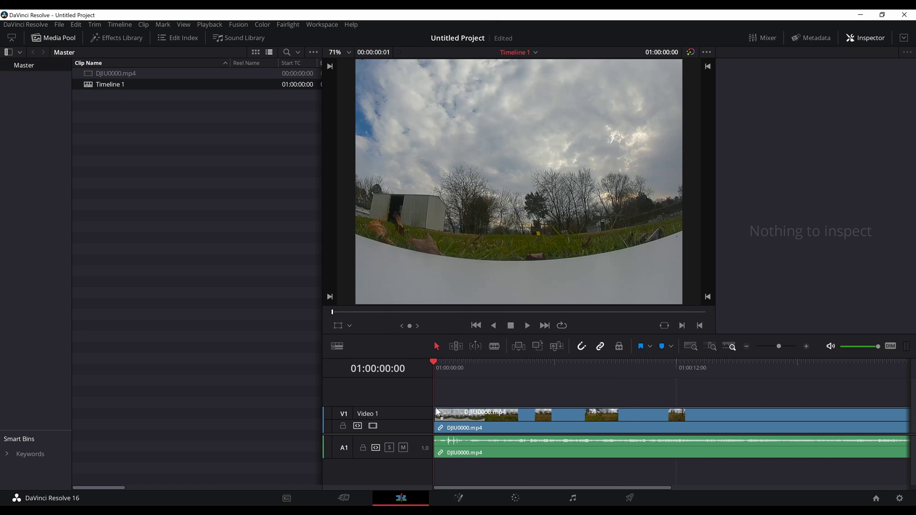
click(53, 38)
click(629, 499)
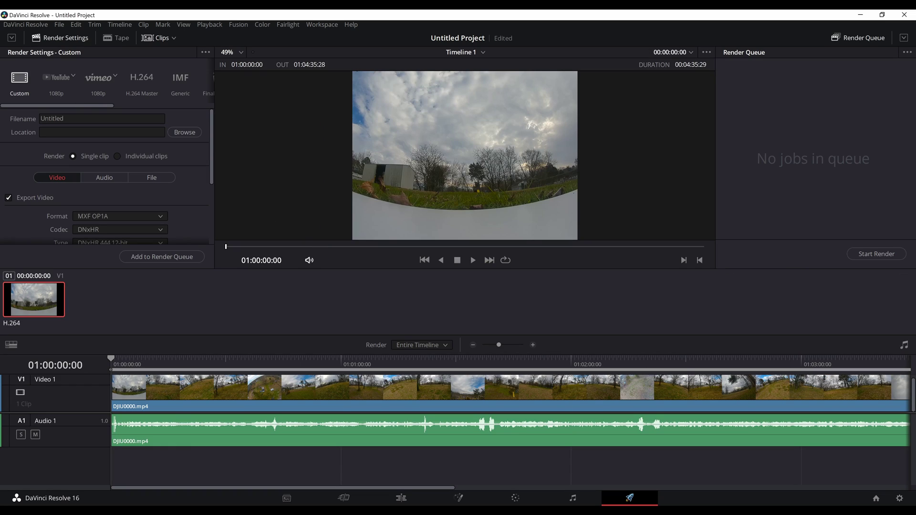
Name the render 1440p60, output to the Air Unit folder, in MP4 format
click(101, 119)
text(1440p)
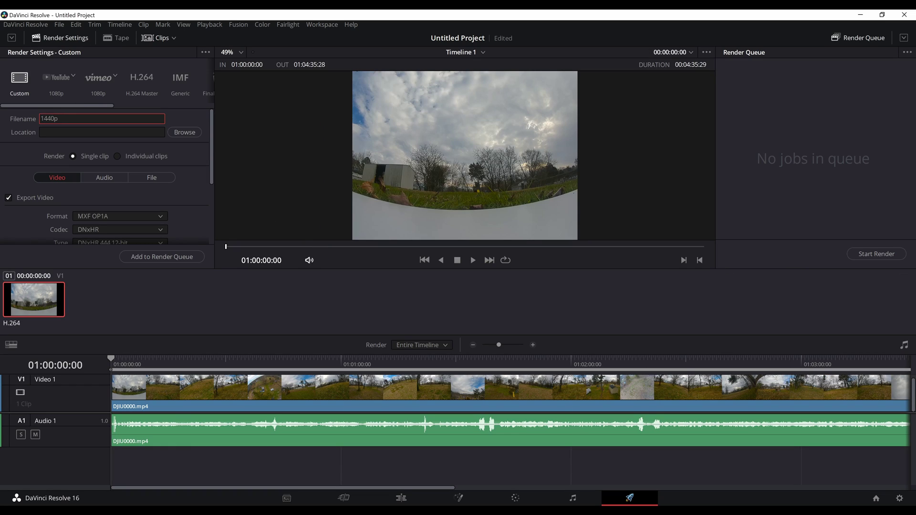
text(60)
click(181, 131)
click(418, 320)
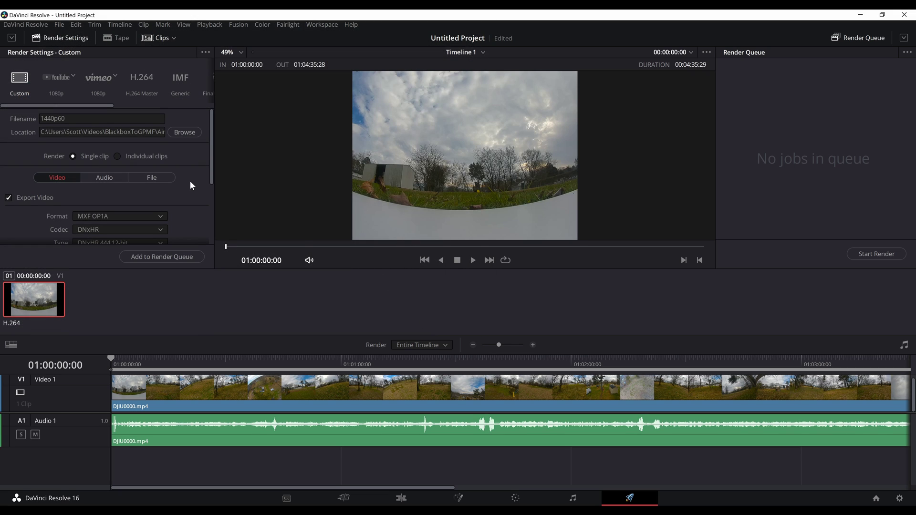
scroll(189, 180, down, 3)
click(113, 172)
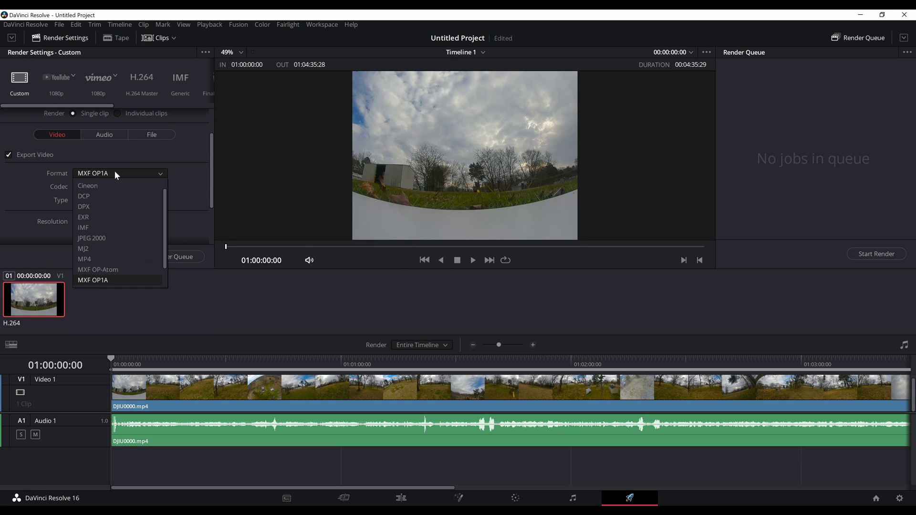
click(101, 259)
Restrict the quality to 60000 Kb/s and add the job to the render queue
scroll(167, 193, down, 2)
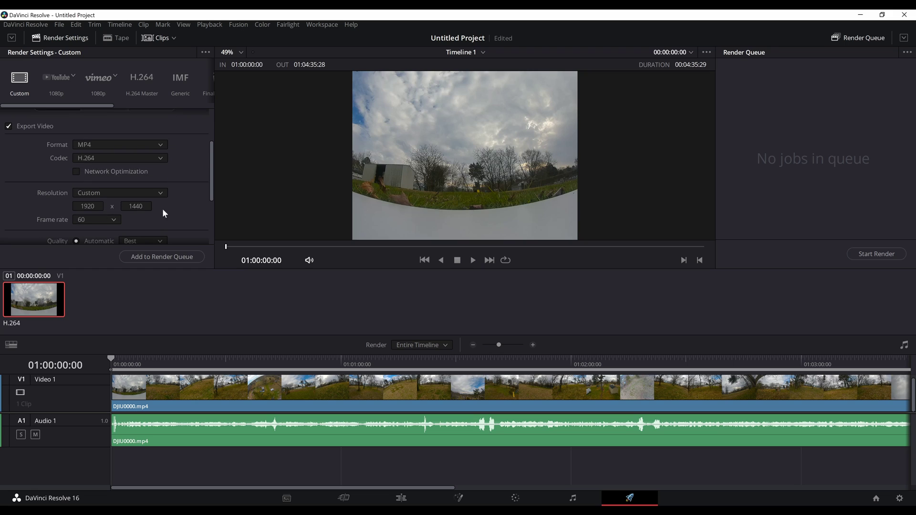
scroll(166, 205, down, 3)
click(76, 210)
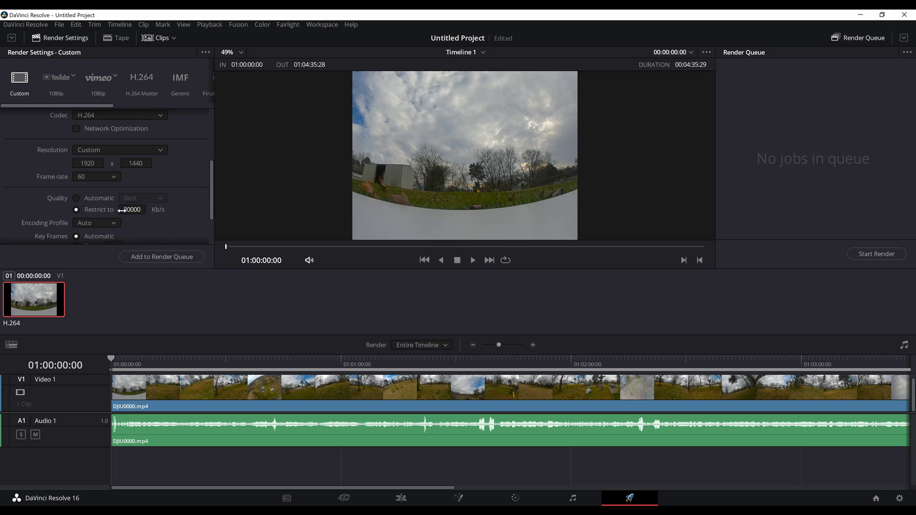
click(122, 210)
key(BackSpace)
key(BackSpace)
key(BackSpace)
key(BackSpace)
key(BackSpace)
text(60000)
click(176, 205)
scroll(176, 205, down, 2)
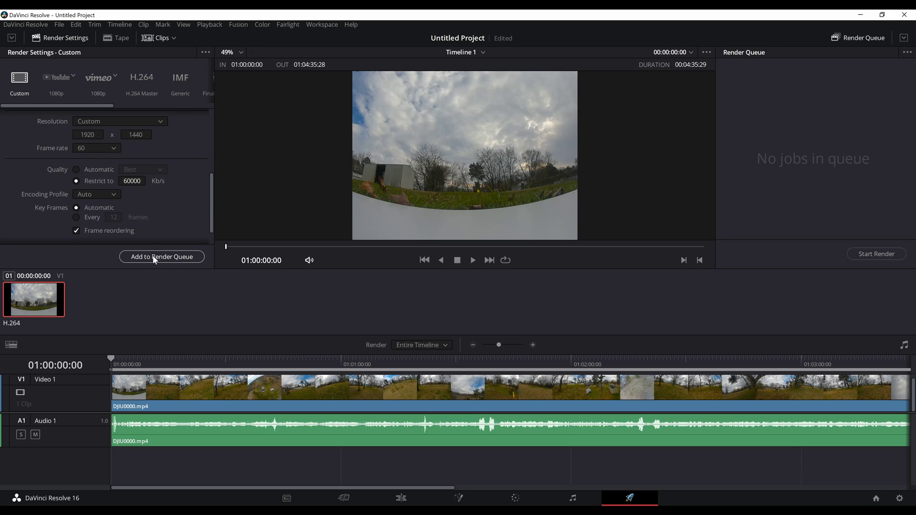
click(155, 258)
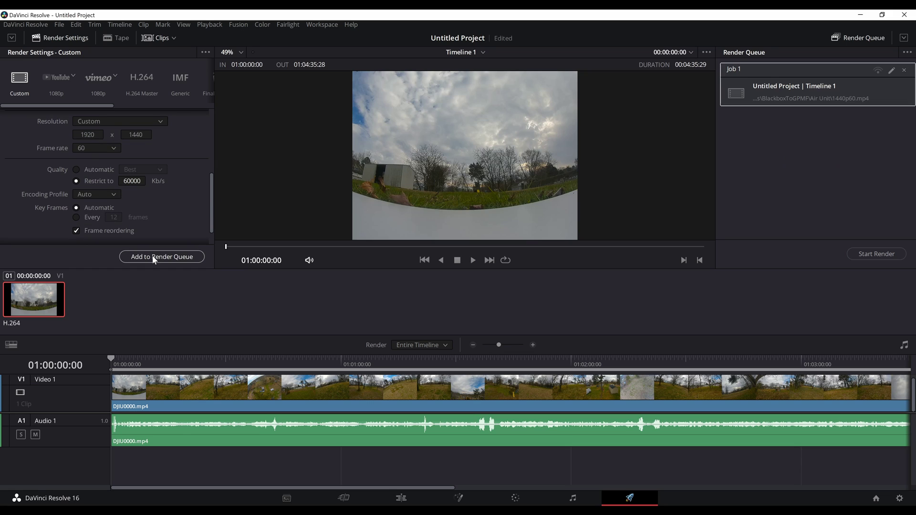
Render the queued 1440p60 job, then quit Resolve without saving the project
click(886, 254)
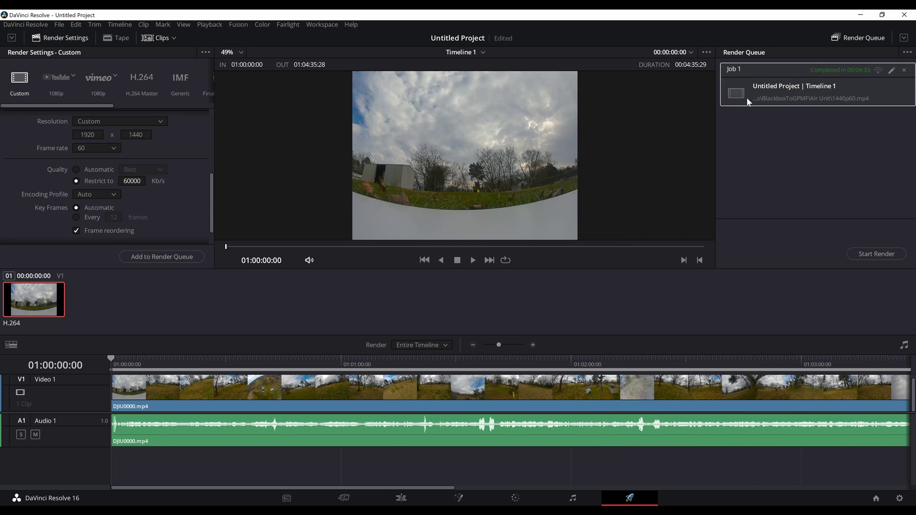
click(904, 15)
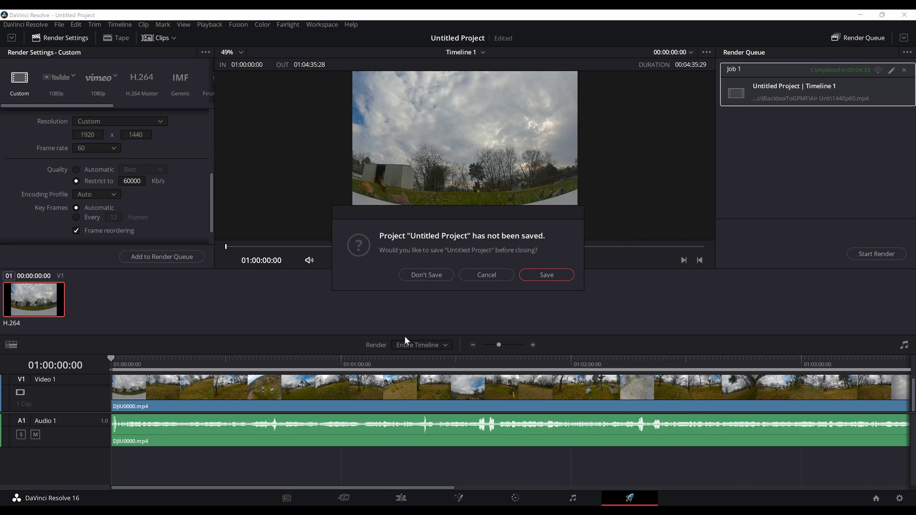
click(430, 274)
click(265, 164)
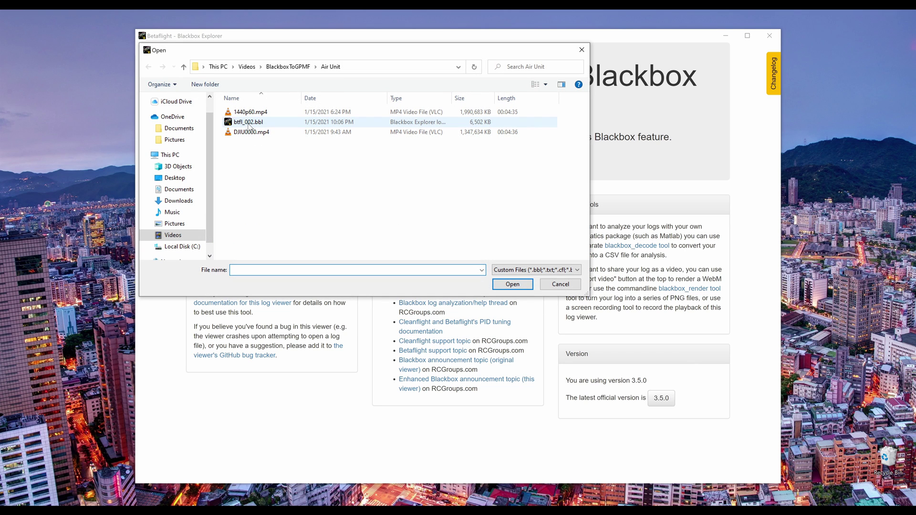
Load the btfl_002.bbl flight log together with DJIU0000.mp4 in Blackbox Explorer
double_click(247, 123)
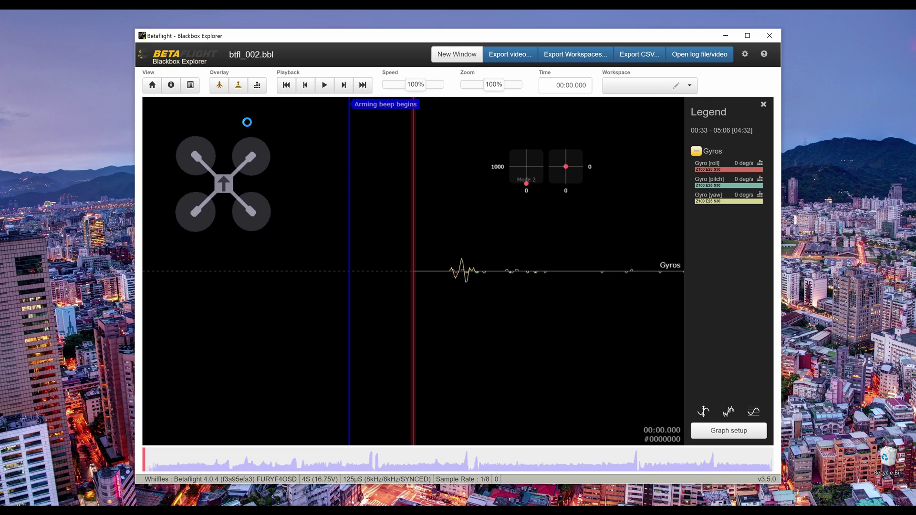
click(701, 56)
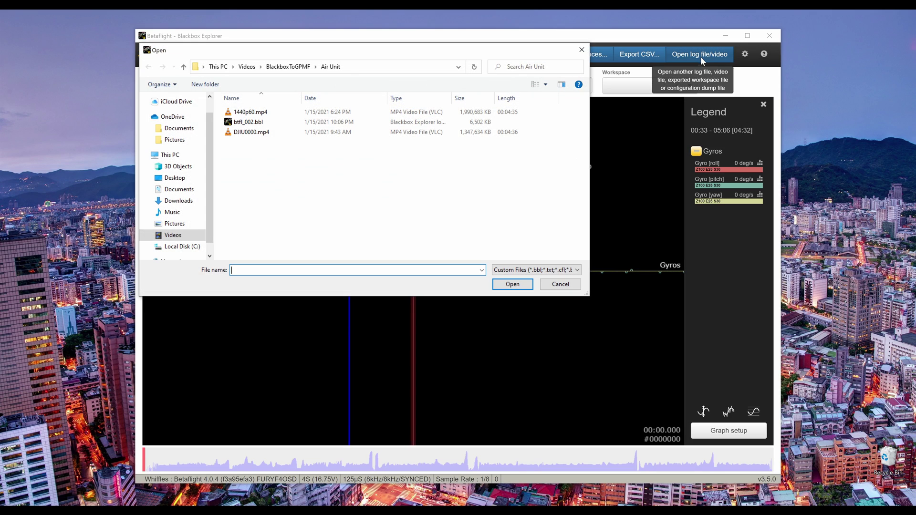
double_click(255, 134)
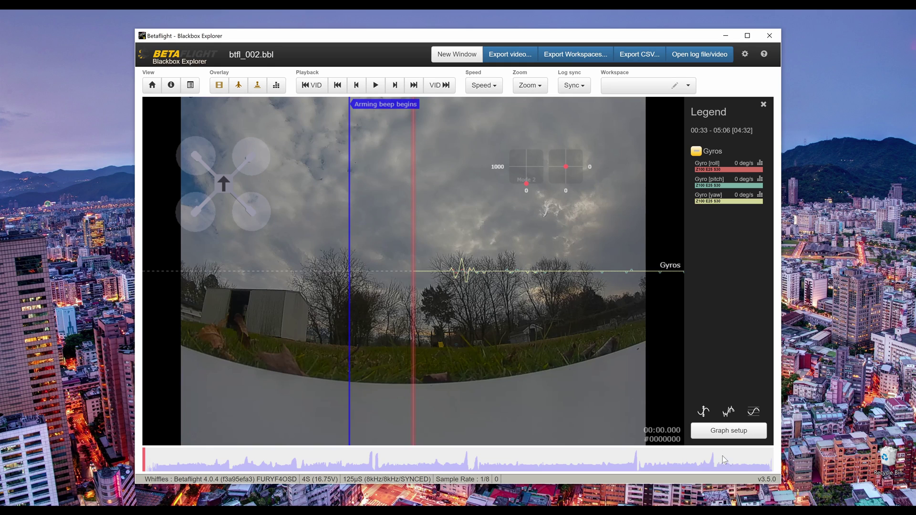
Play the log at 55% speed and scrub back and forth around the gyro spike
click(769, 461)
drag(769, 463, 766, 461)
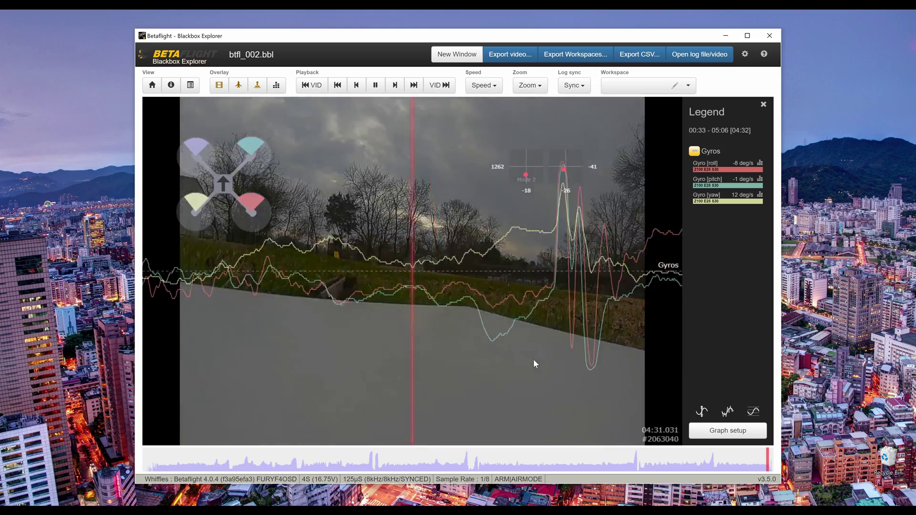
click(768, 459)
key(space)
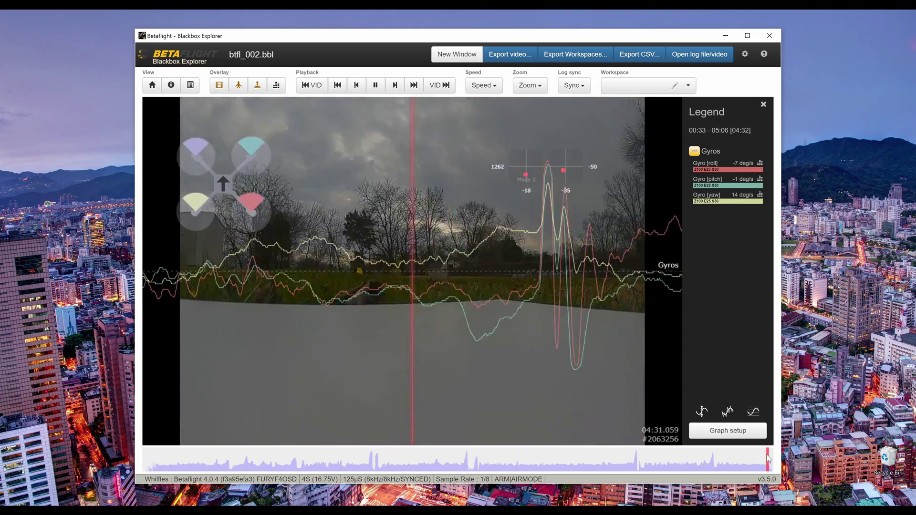
key(space)
click(484, 85)
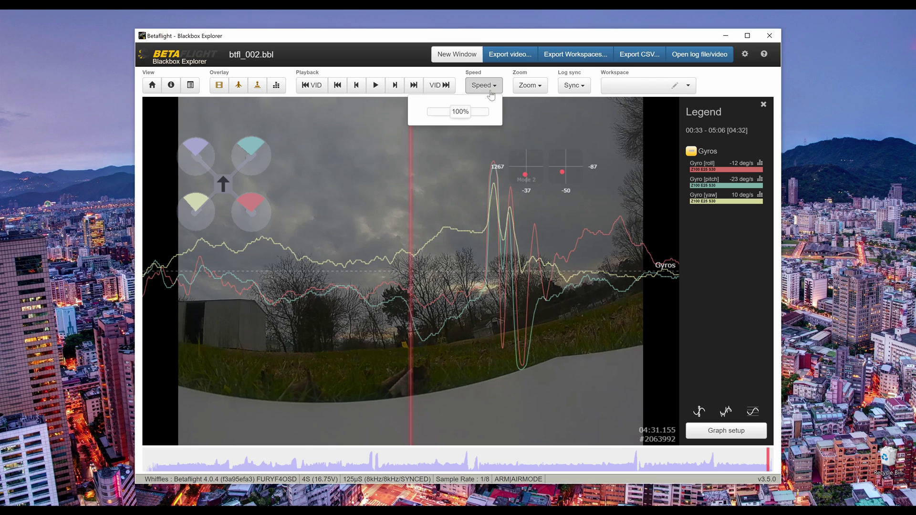
drag(460, 113, 448, 121)
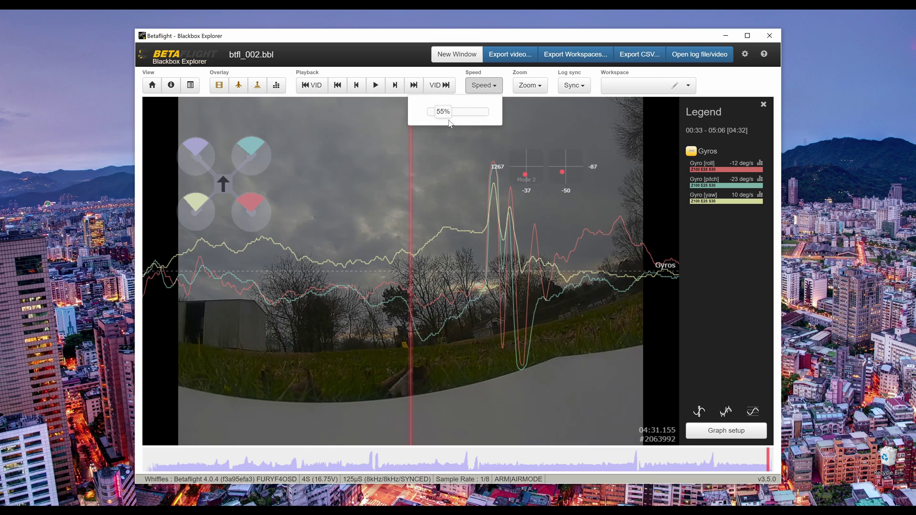
key(space)
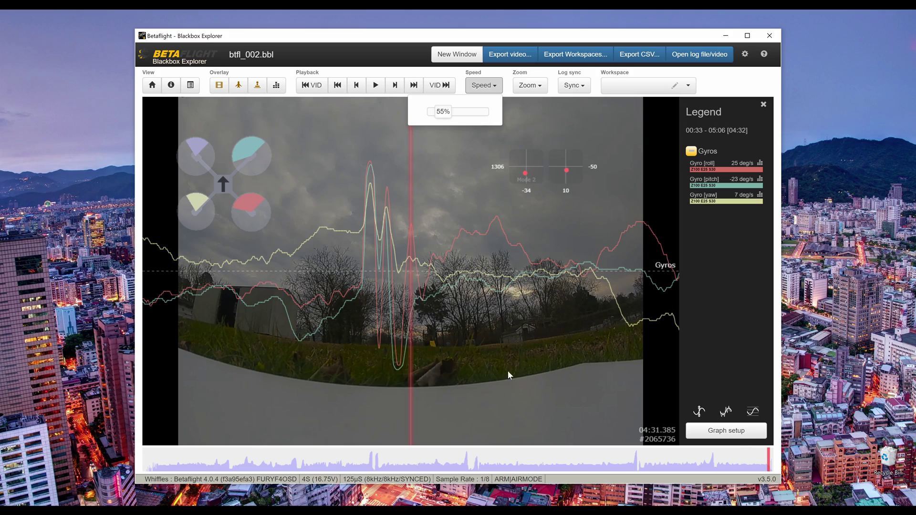
drag(148, 310, 428, 302)
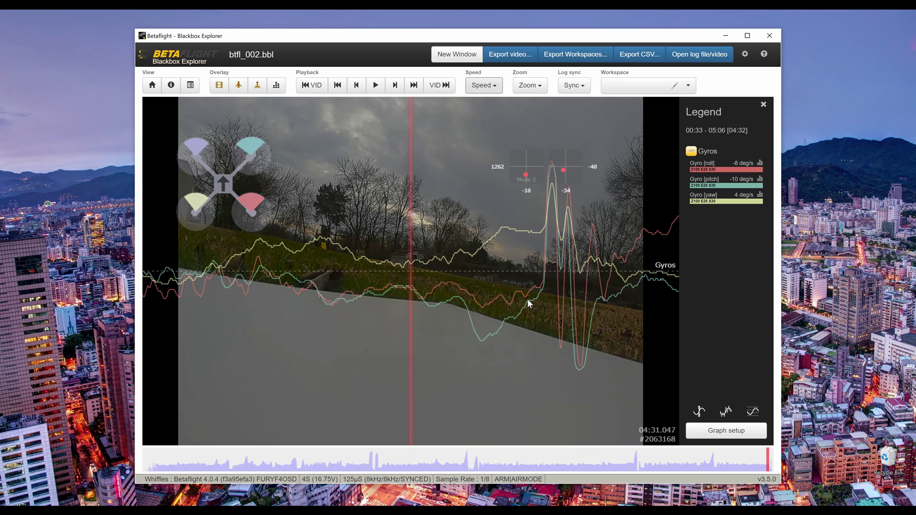
drag(528, 299, 288, 297)
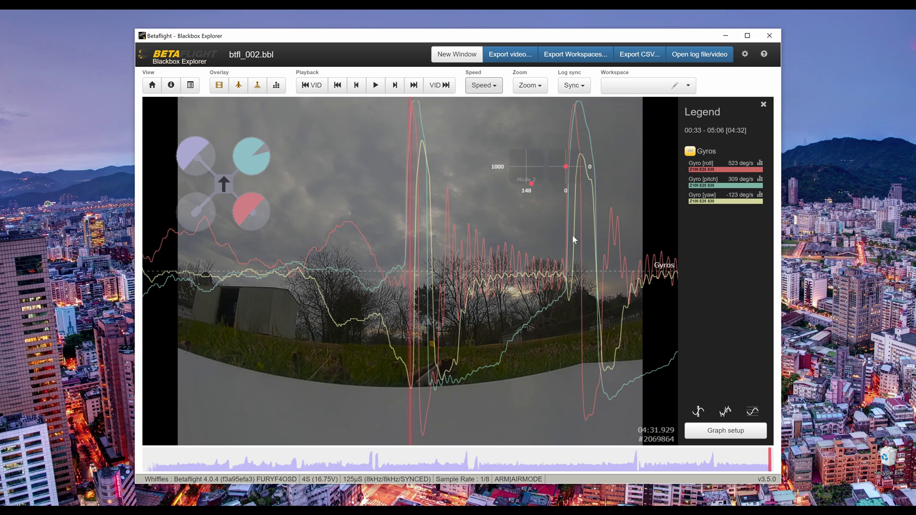
Set the log sync offset to -1.5 s, then refine it to -1.9 s while checking playback
click(574, 85)
text(0)
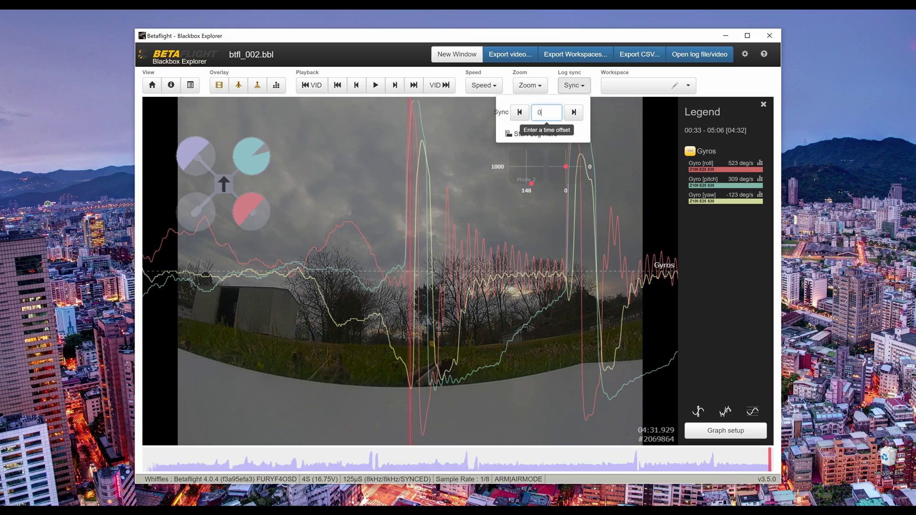
text(1.5)
key(Return)
key(space)
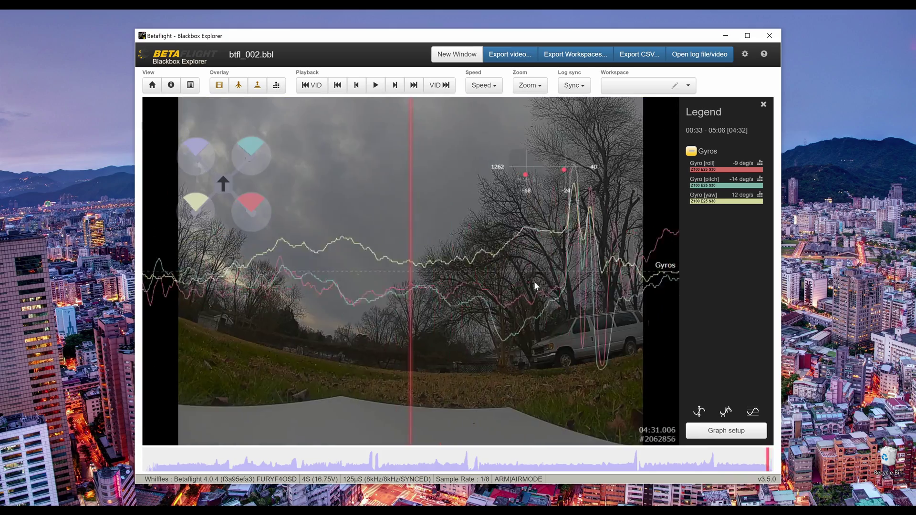
click(574, 85)
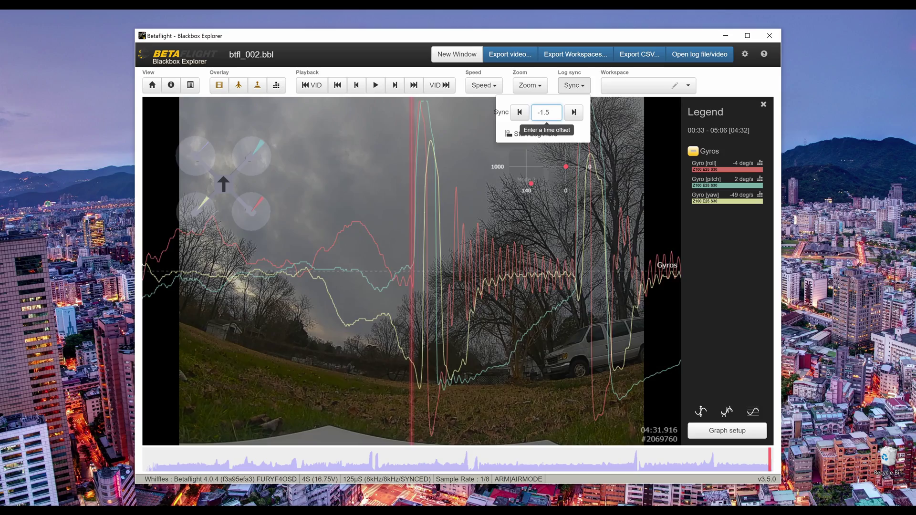
key(Return)
key(space)
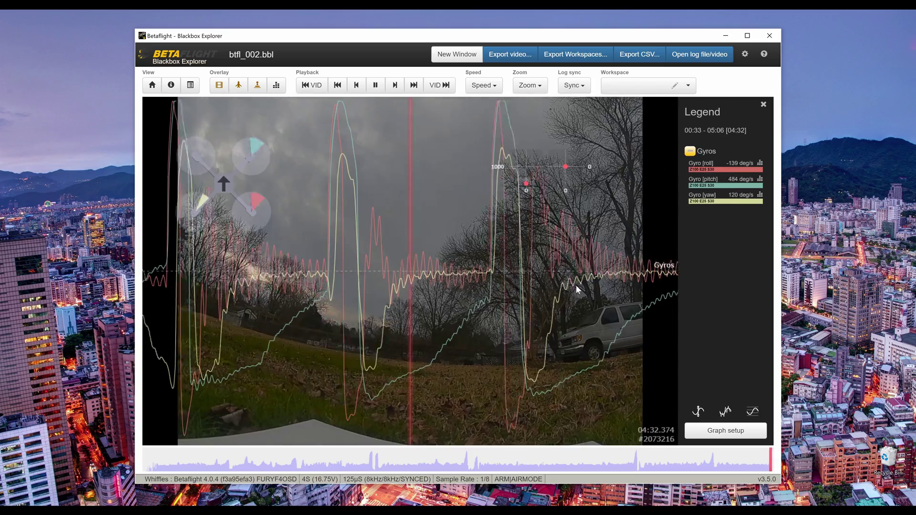
click(574, 85)
scroll(546, 112, down, 4)
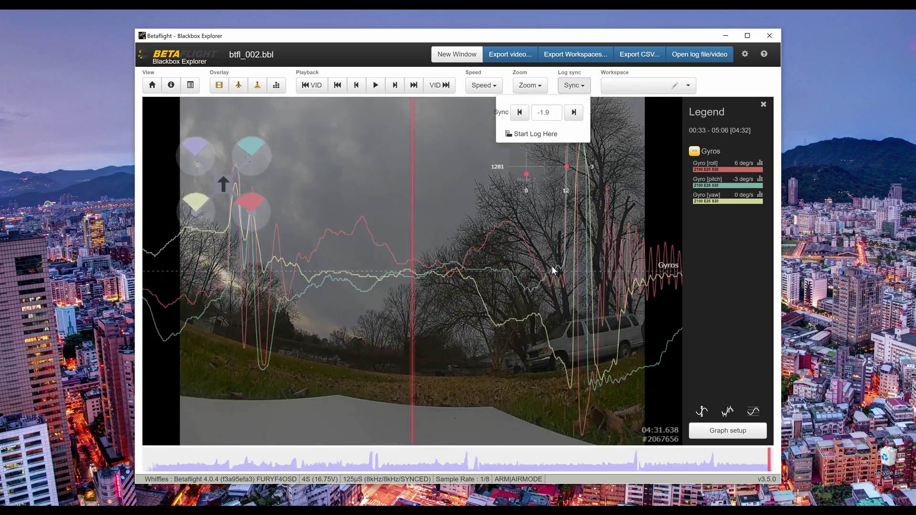
key(Return)
key(space)
Fine-tune the sync offset to -1.97 s and then -1.98 s, replaying the gyro spike
click(574, 85)
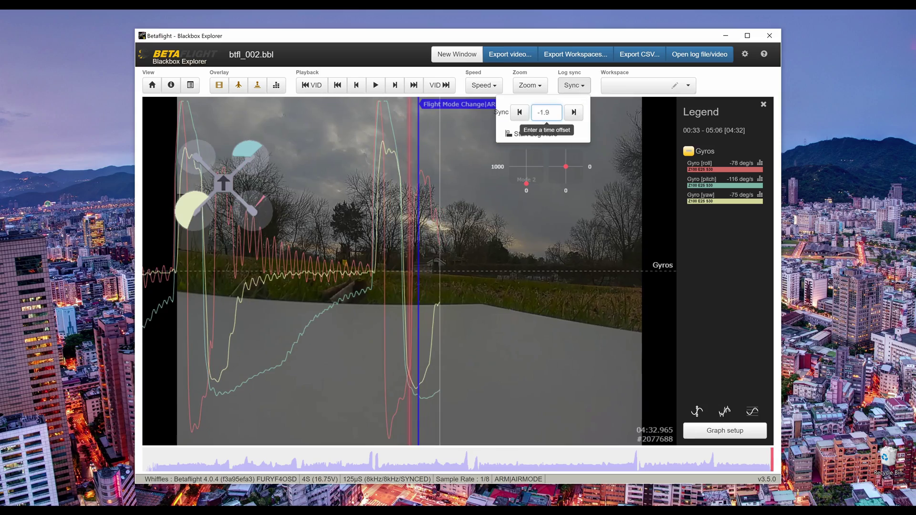
key(Return)
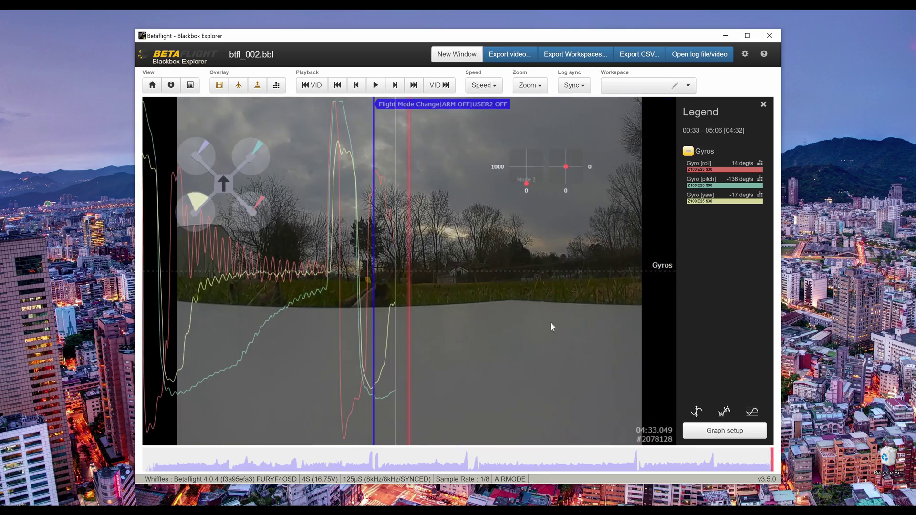
click(574, 85)
text(7)
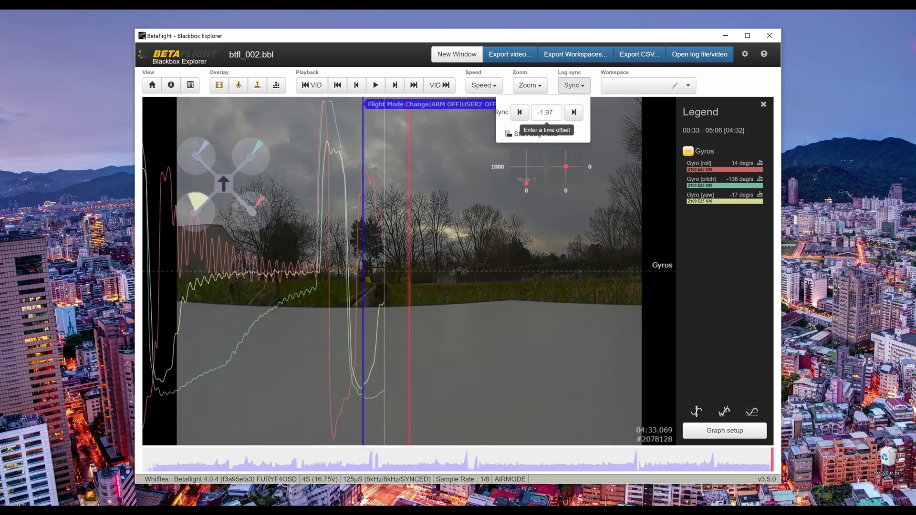
key(Return)
key(space)
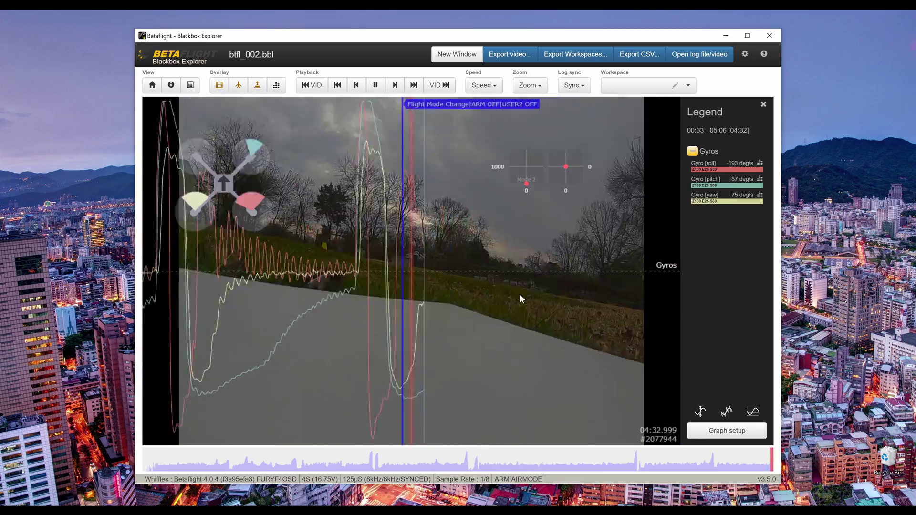
click(574, 85)
click(537, 132)
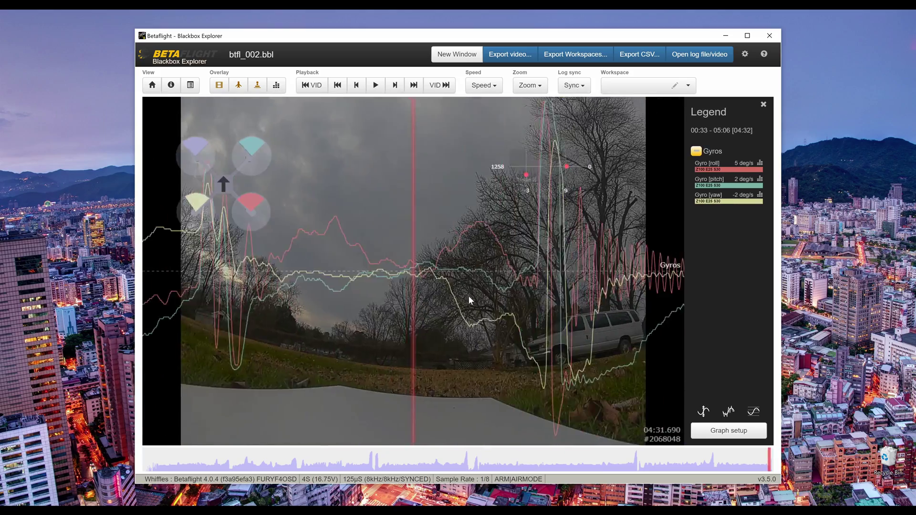
click(574, 85)
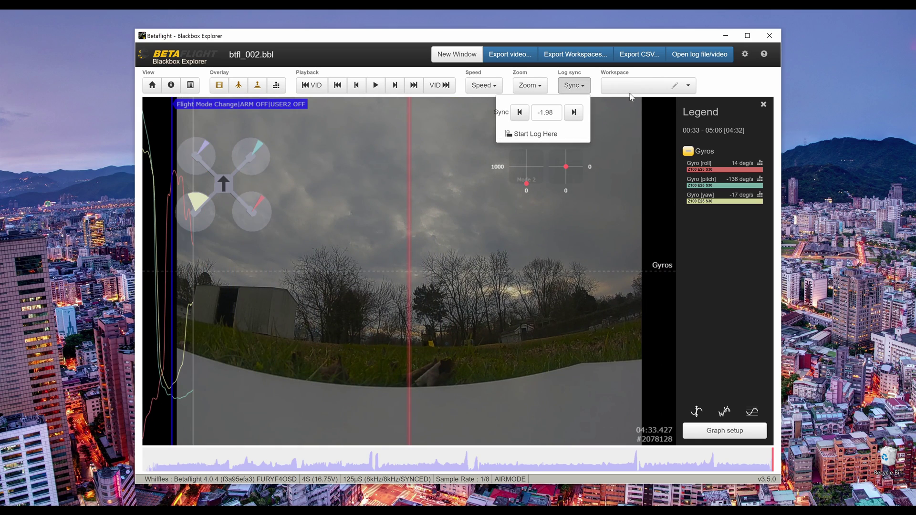
click(640, 58)
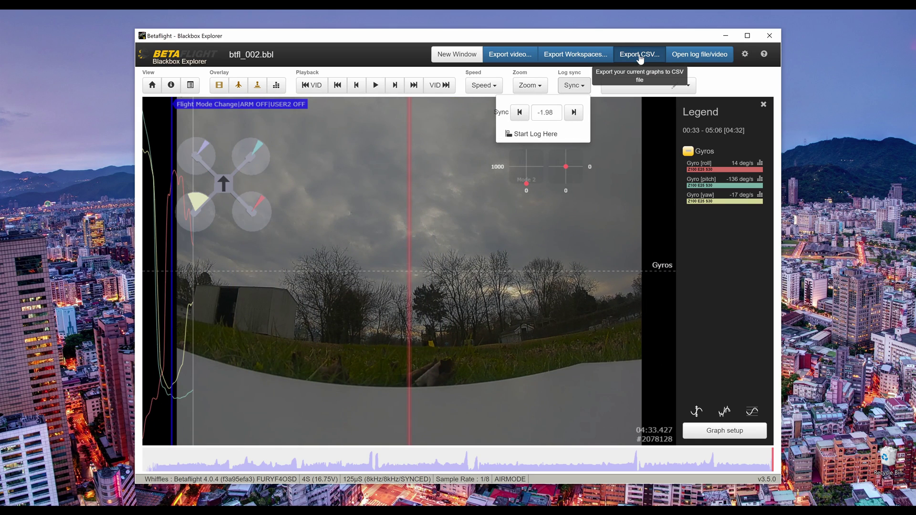
Save the gyro graphs as btfl_002.bbl.csv in the Air Unit folder
click(640, 56)
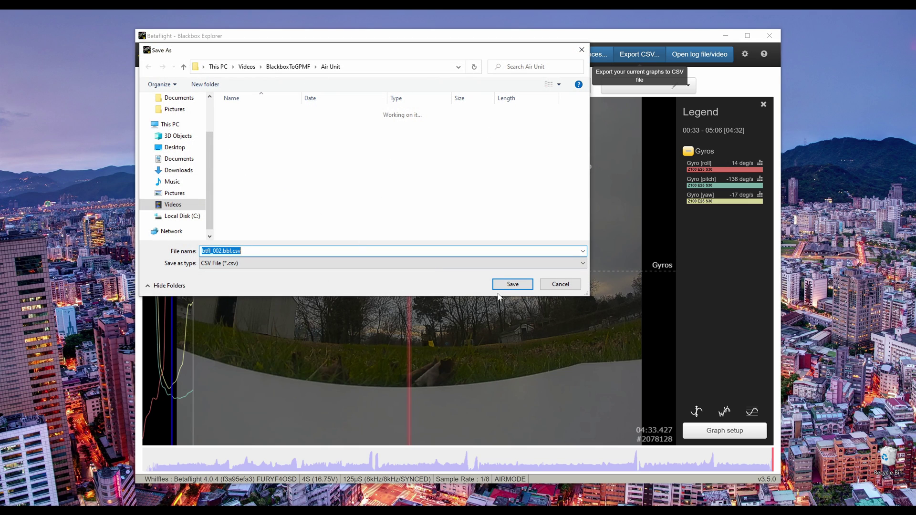
click(519, 283)
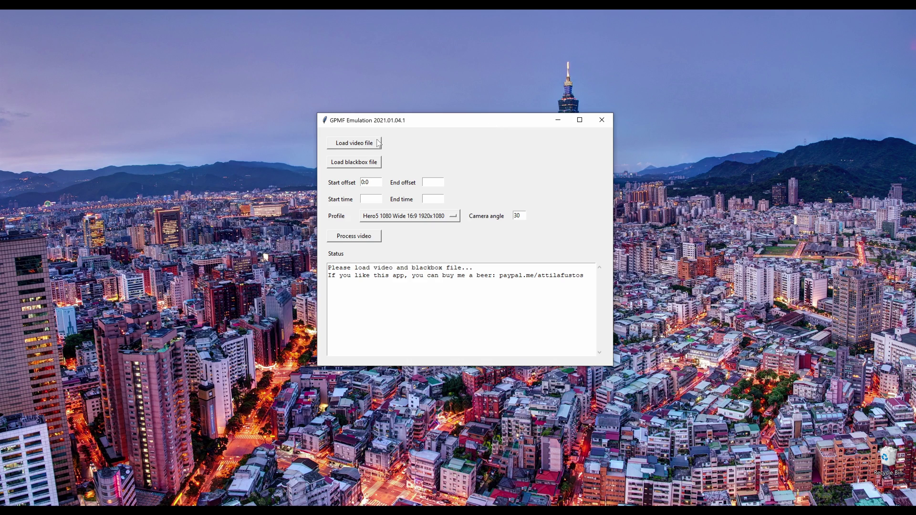
Load 1440p60.mp4 and btfl_002.bbl.csv in GPMF Emulation and set the offsets to -1.98
click(363, 142)
double_click(445, 200)
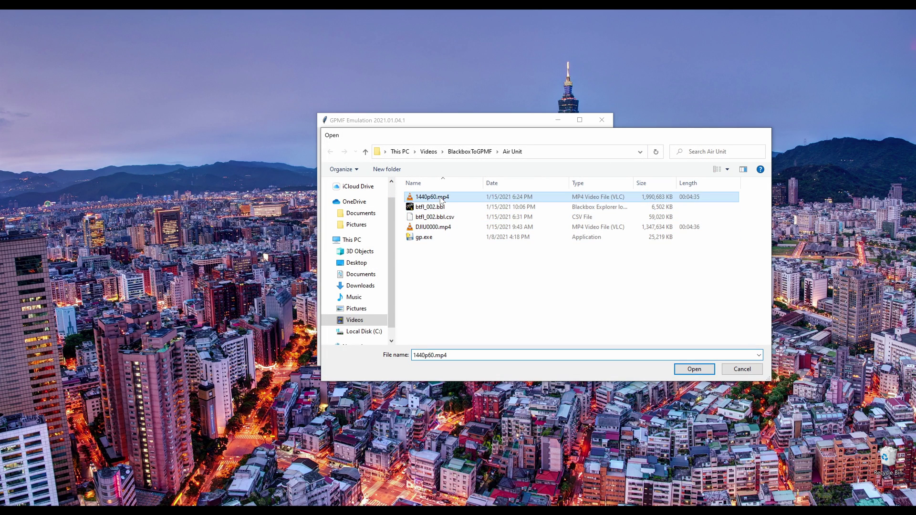
click(372, 164)
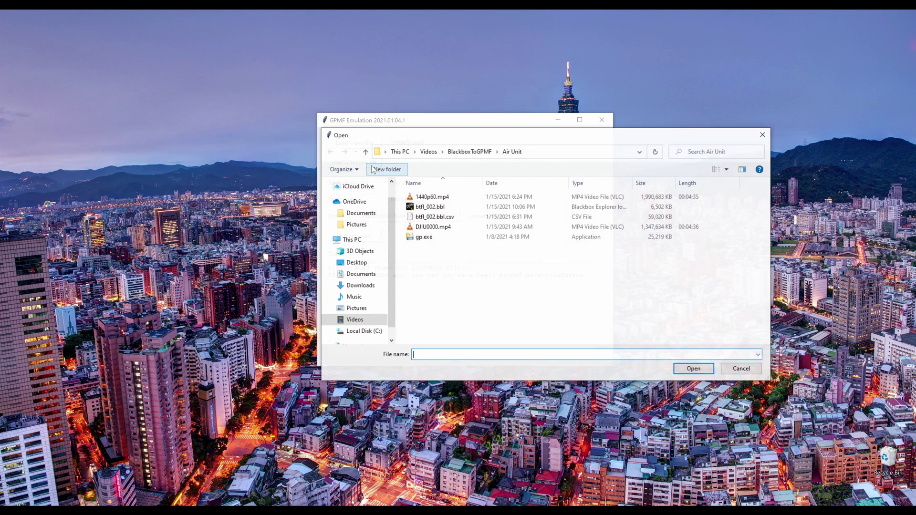
click(449, 219)
double_click(449, 218)
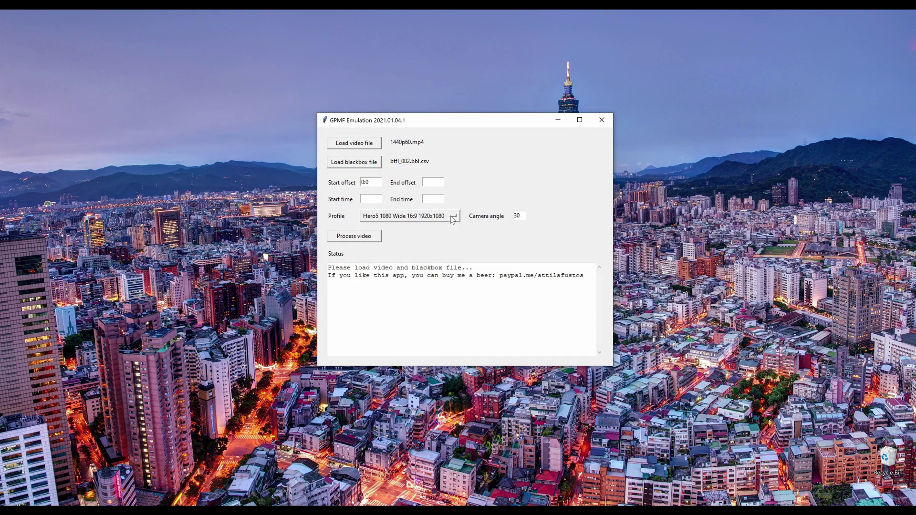
key(Tab)
text(-)
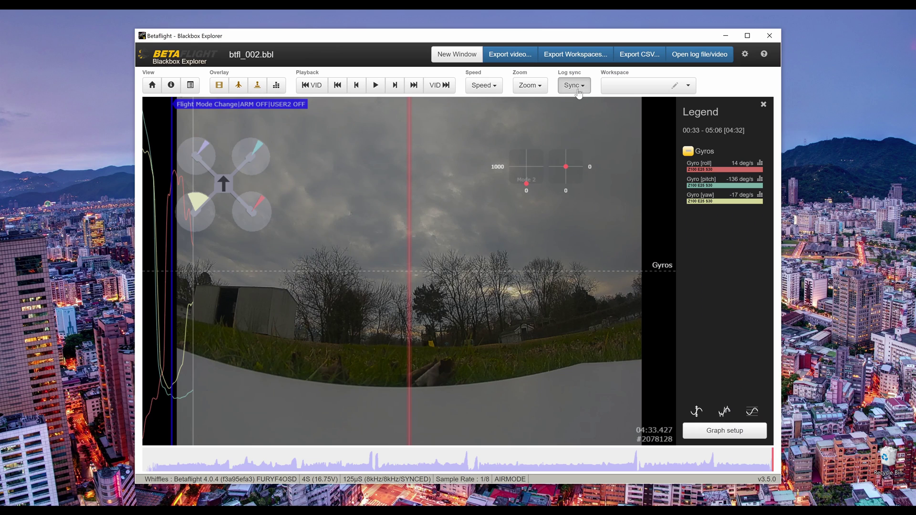
click(576, 88)
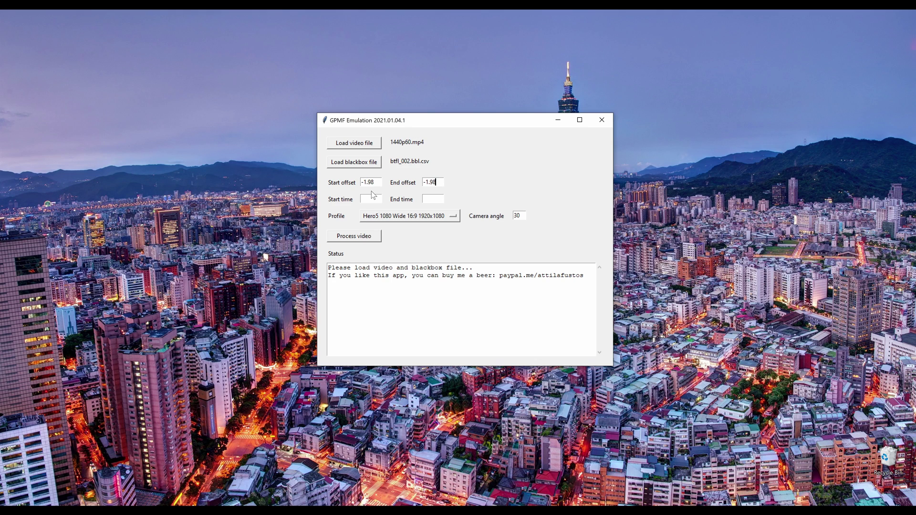
Process the video with the Session5 1440 Wide 4:3 1920x1440 profile and camera angle 20
click(378, 218)
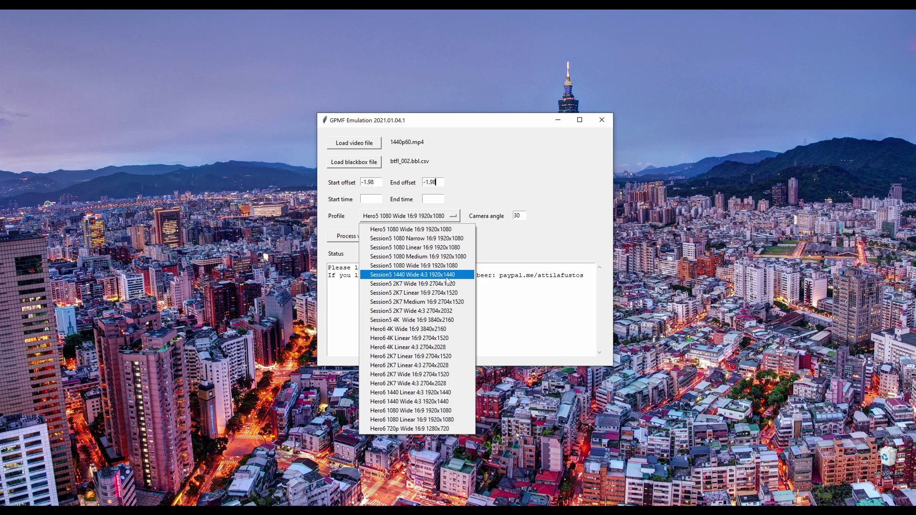
click(432, 275)
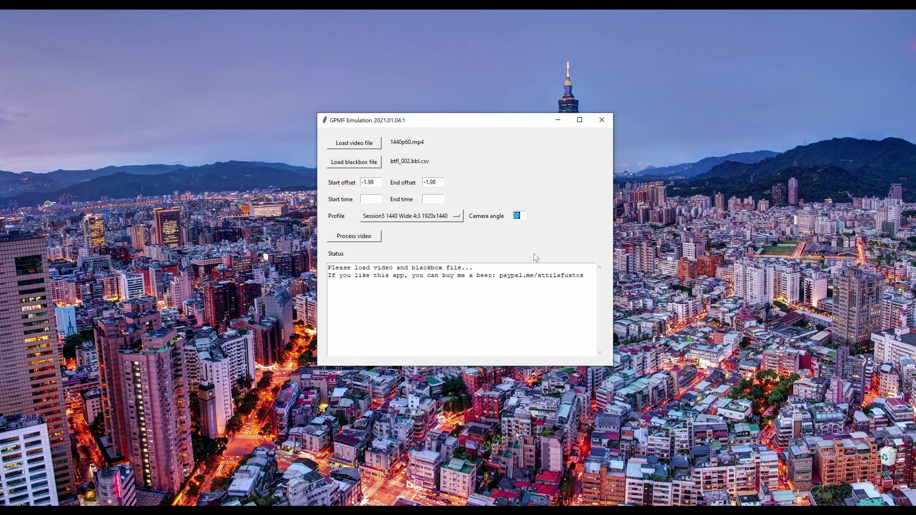
text(20)
click(371, 236)
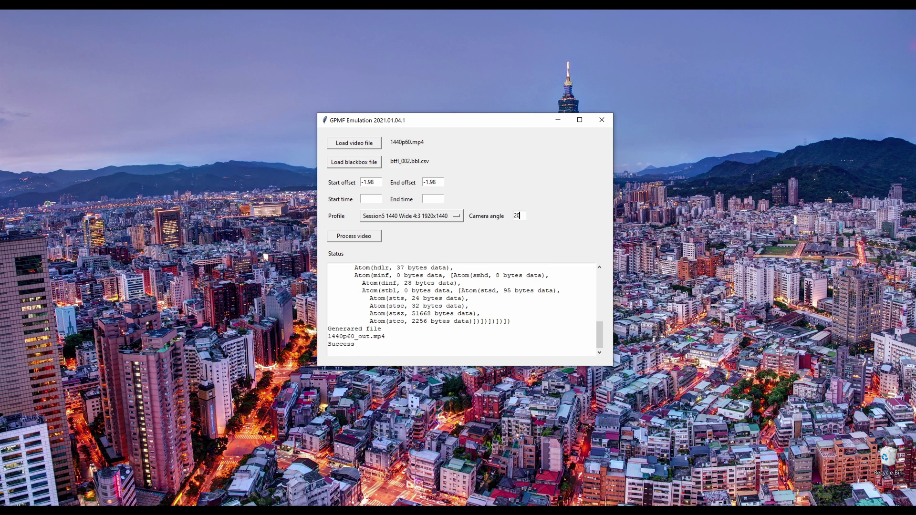
click(561, 120)
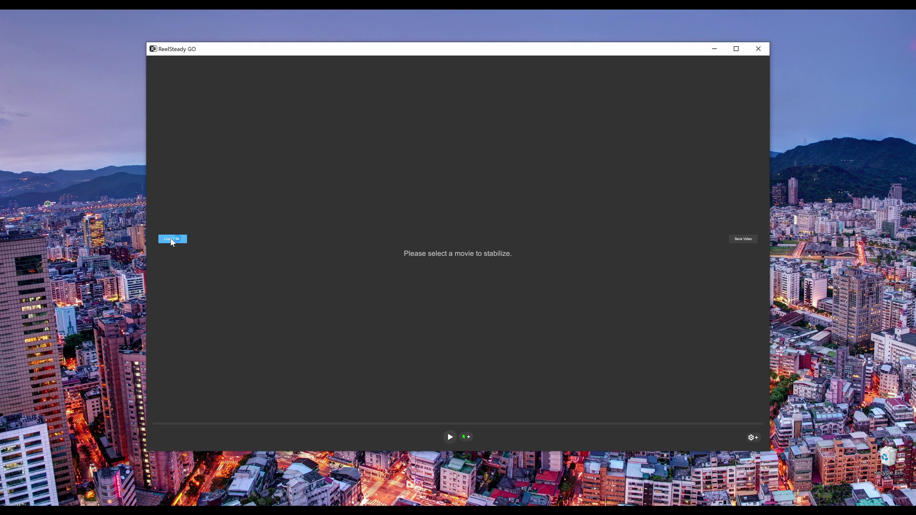
Load the converted clip 1440p60_out.mp4 into ReelSteady GO
click(173, 240)
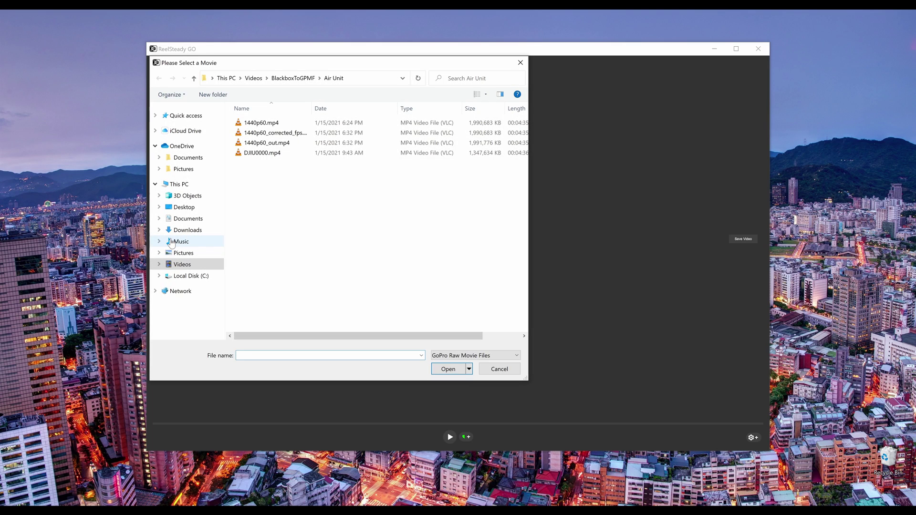
double_click(271, 144)
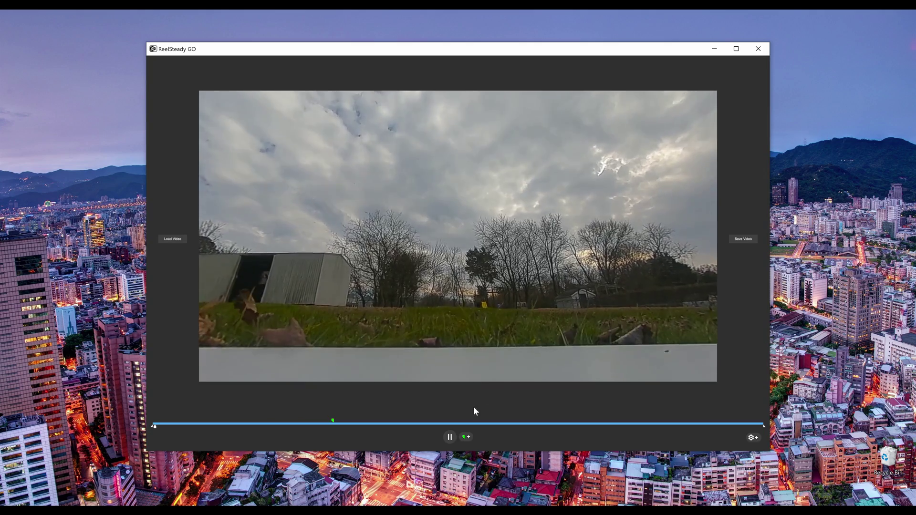
Add gyro sync points at several moments in the clip and delete the unwanted one
click(467, 437)
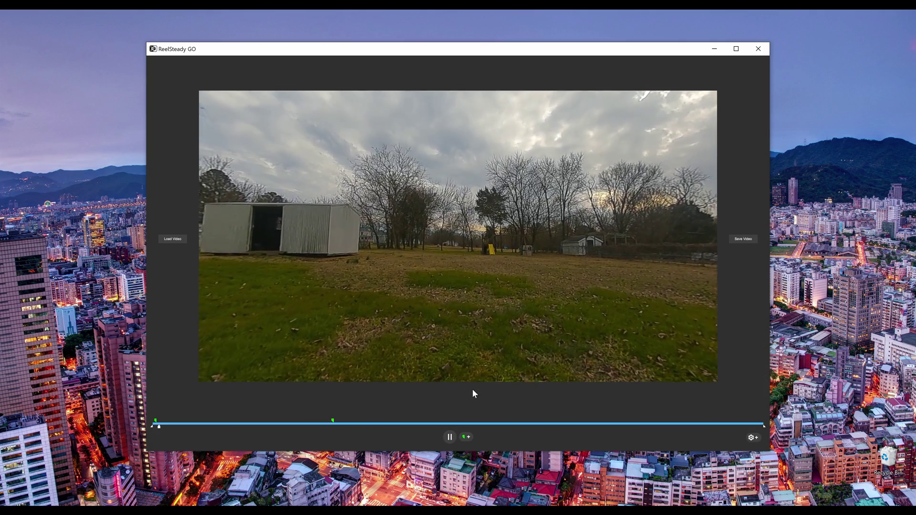
click(748, 423)
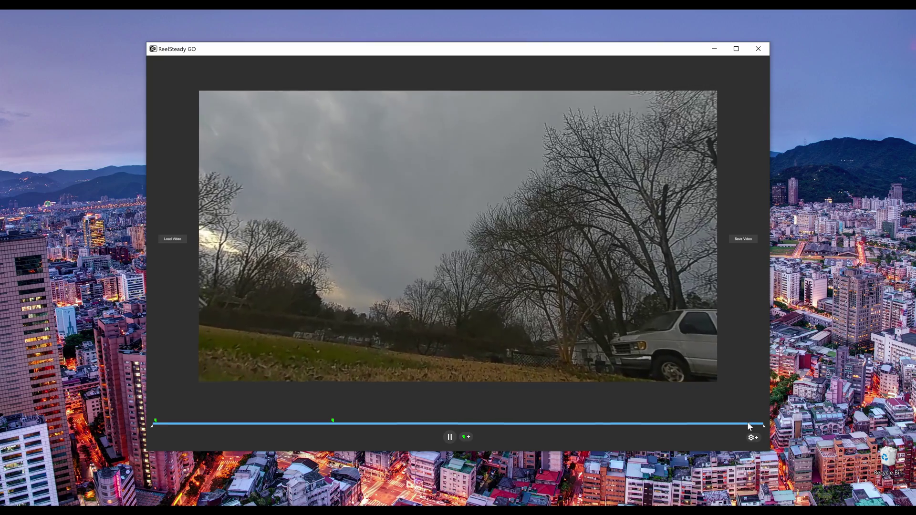
click(468, 437)
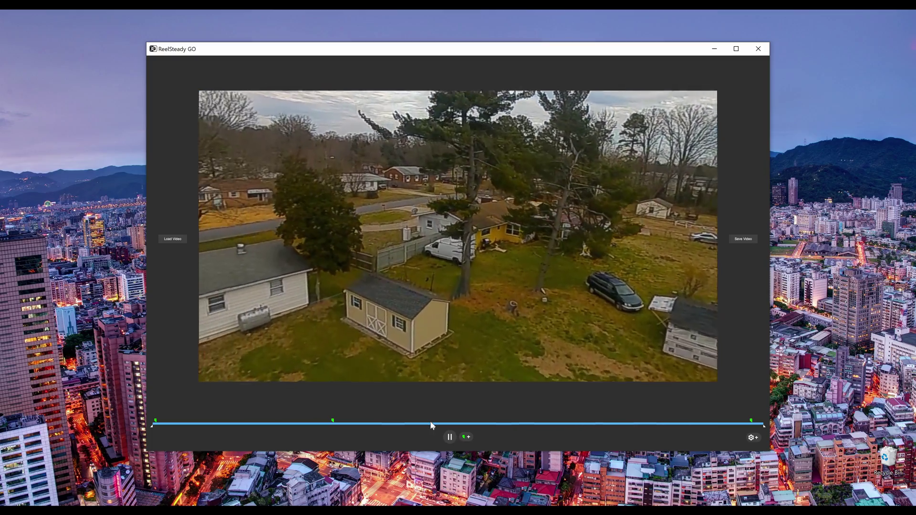
click(479, 424)
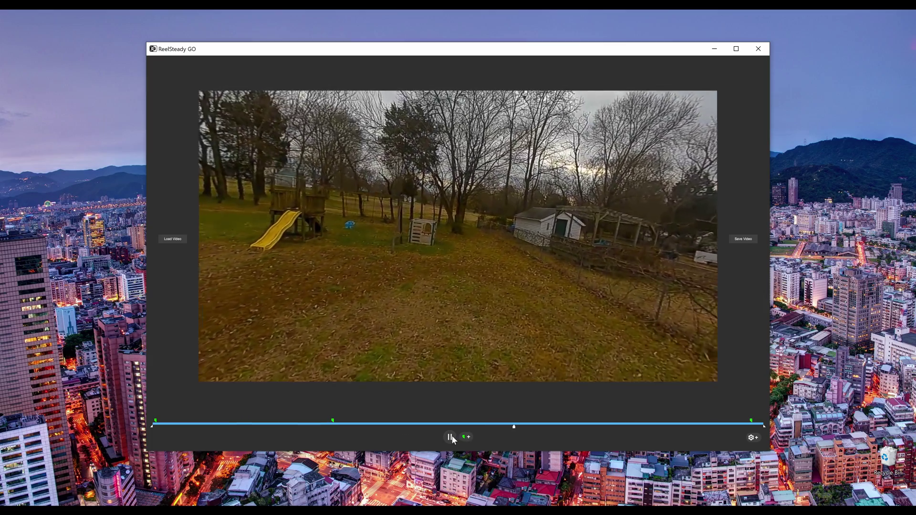
click(450, 437)
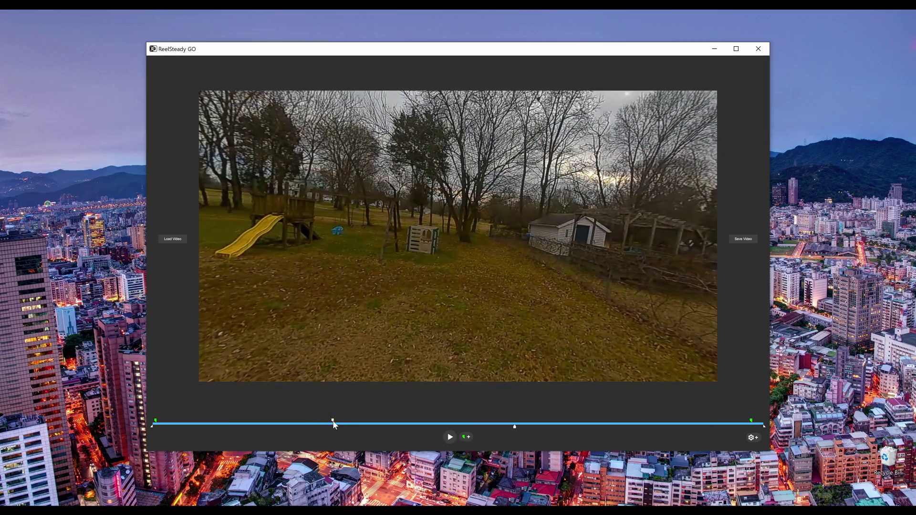
click(337, 415)
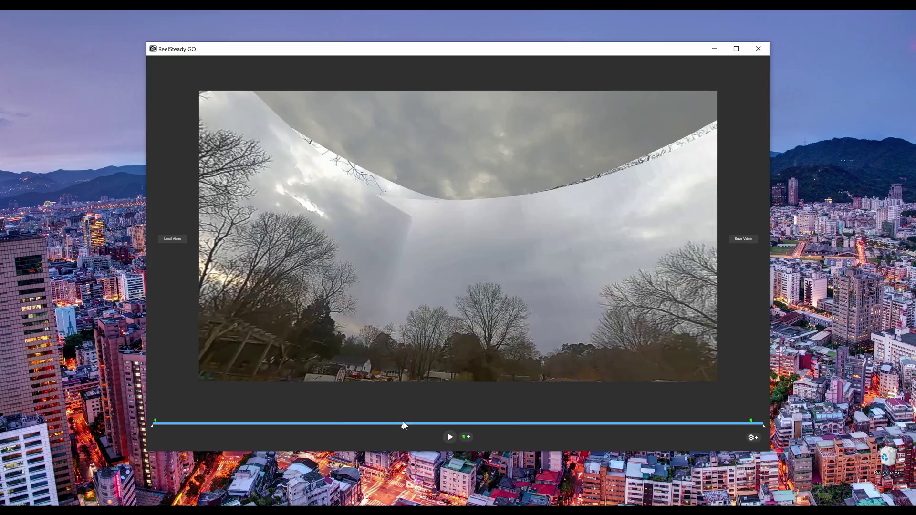
Review the stabilized playback to the clip end and start saving the video
click(450, 438)
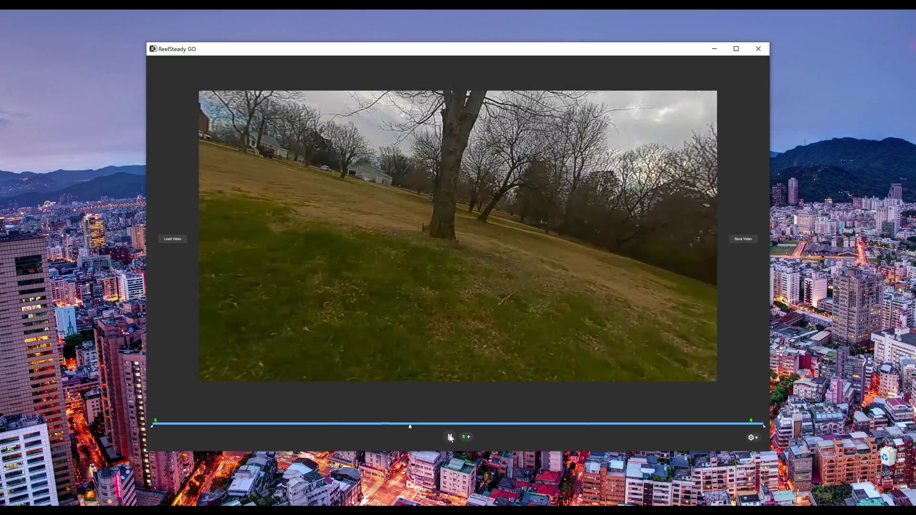
click(450, 437)
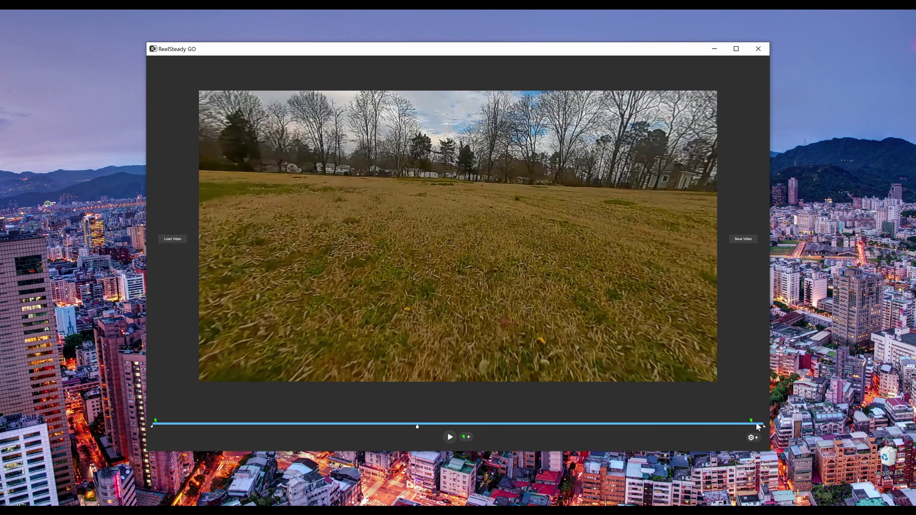
click(758, 426)
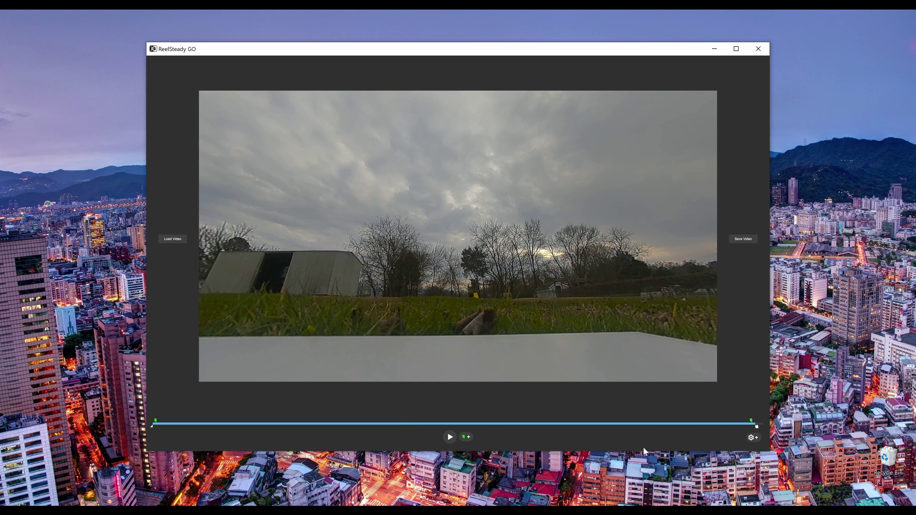
click(743, 241)
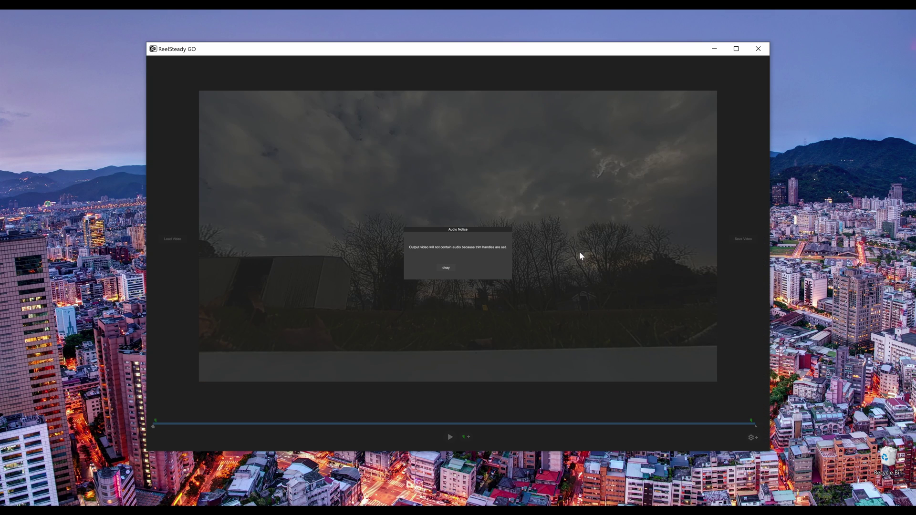
Dismiss the no-audio notice, render 1440p60_out_smoothed.mp4, then close ReelSteady GO
click(447, 268)
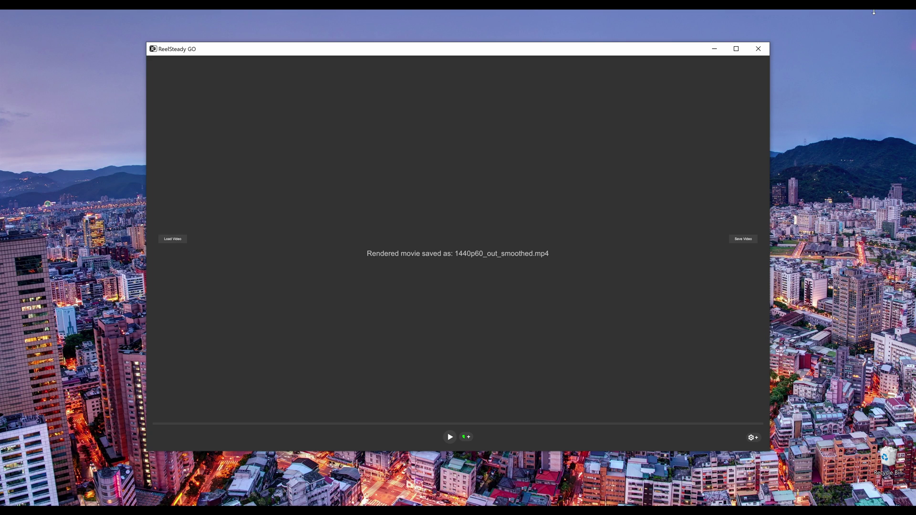
click(759, 51)
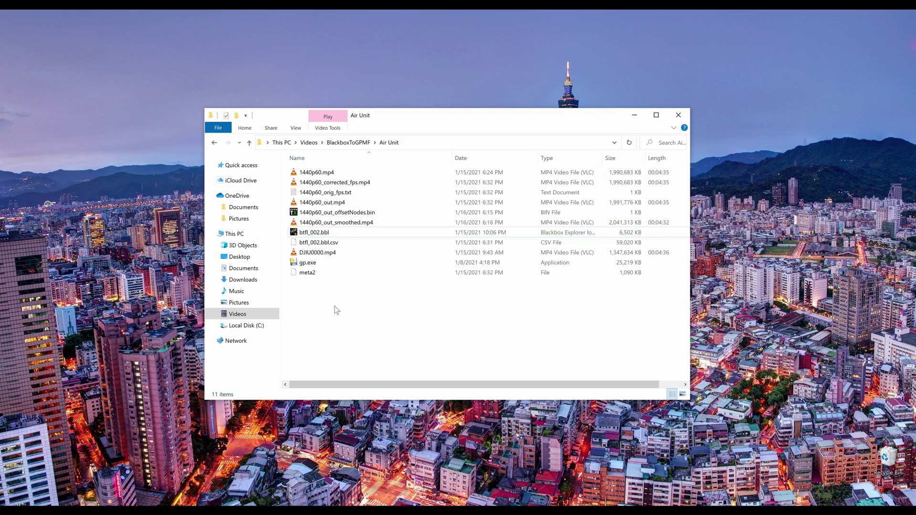